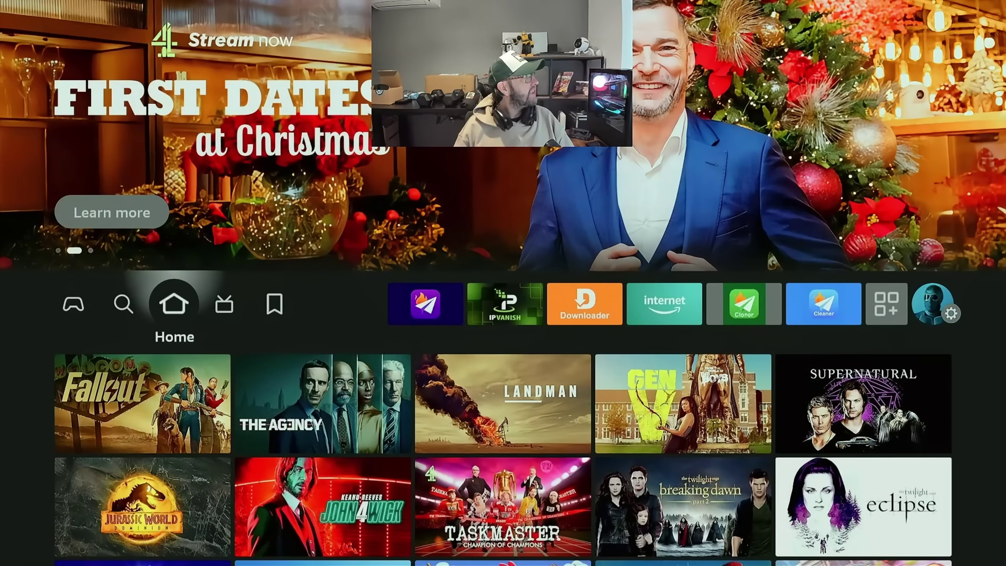
Step: Launch IPVanish from the home row and open its Locations server list
{"action": "key", "text": "Right"}
{"action": "key", "text": "Right"}
{"action": "key", "text": "Right"}
{"action": "key", "text": "Right"}
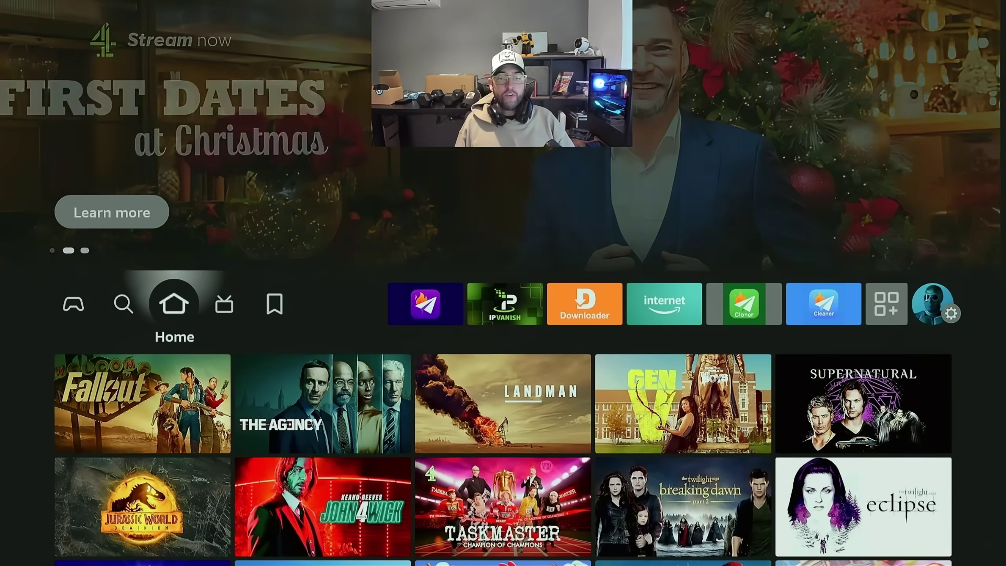
{"action": "key", "text": "Left"}
{"action": "key", "text": "Left"}
{"action": "key", "text": "Left"}
{"action": "key", "text": "Left"}
{"action": "key", "text": "Left"}
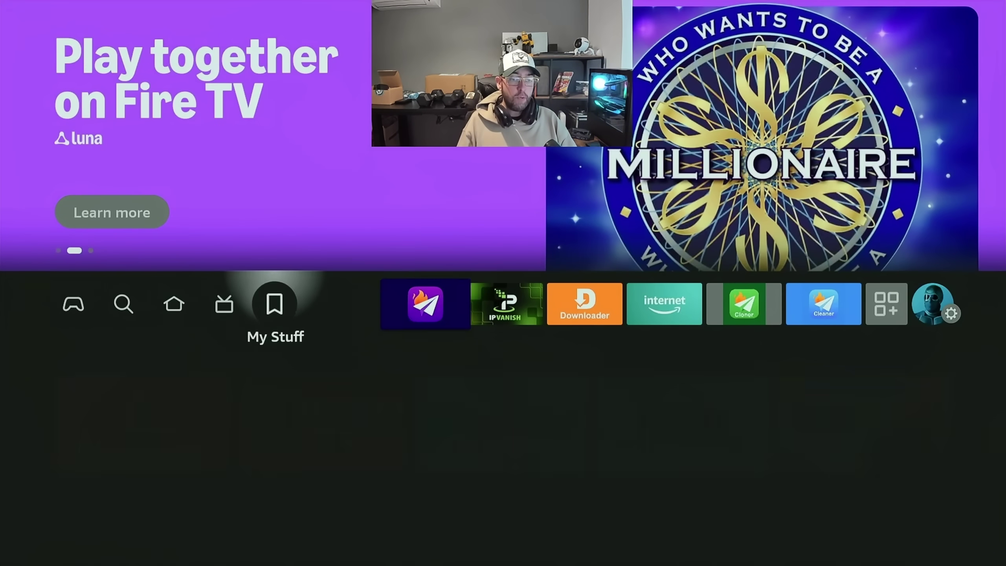
{"action": "key", "text": "Right"}
{"action": "key", "text": "Right"}
{"action": "key", "text": "Right"}
{"action": "key", "text": "Right"}
{"action": "key", "text": "Right"}
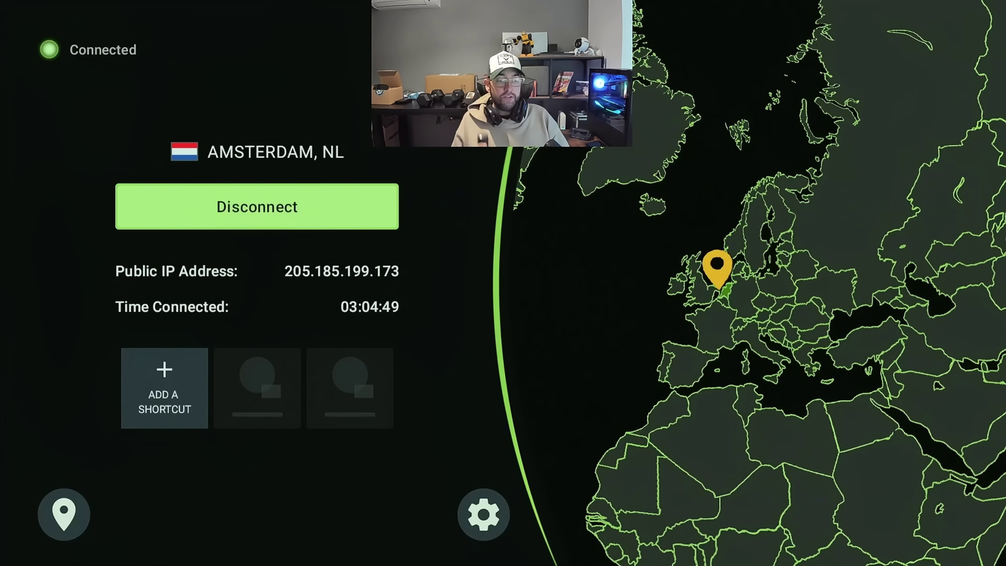
{"action": "key", "text": "Down"}
{"action": "key", "text": "Down"}
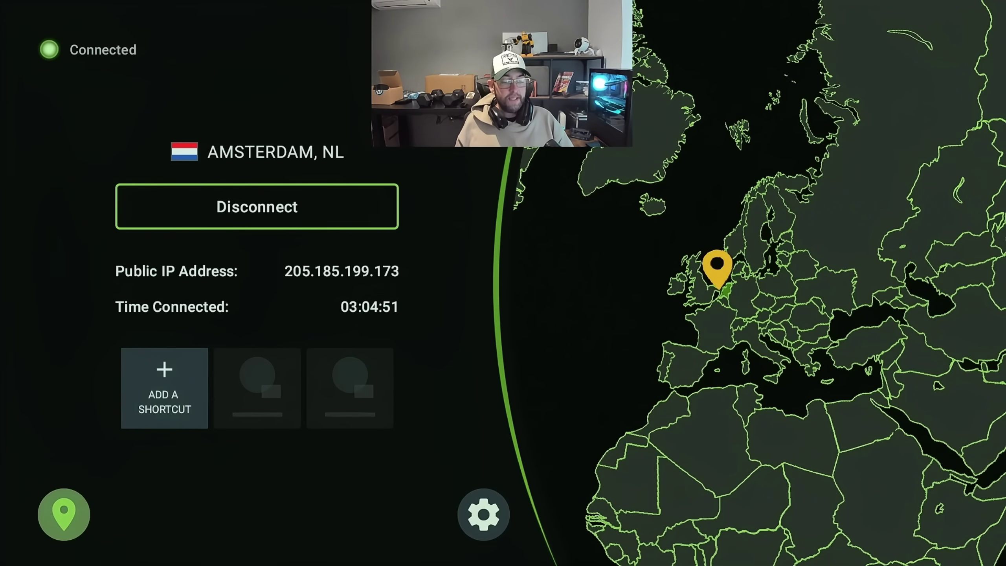
{"action": "key", "text": "Return"}
Step: Filter the Cities list to RAM-only servers
{"action": "key", "text": "Down"}
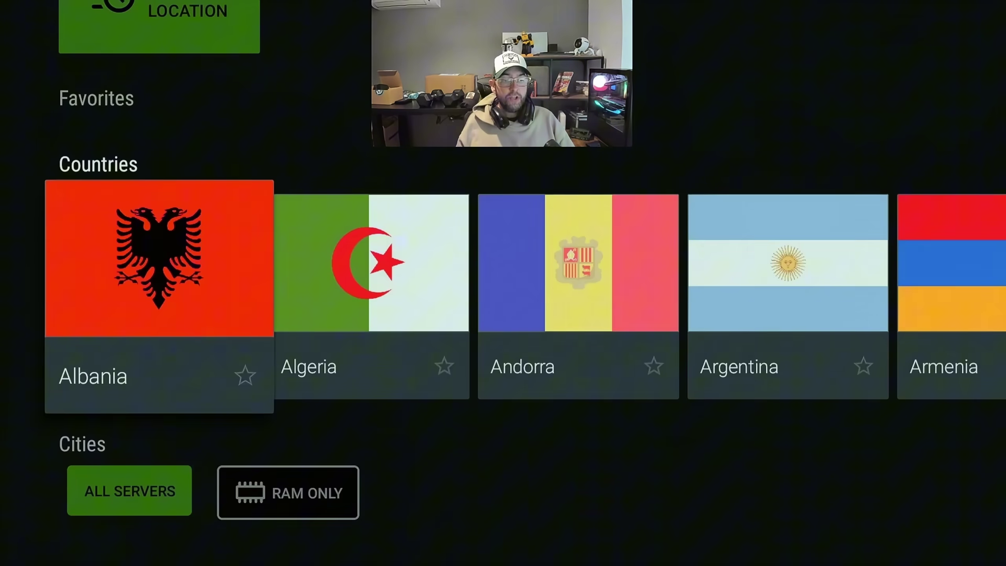
{"action": "key", "text": "Down"}
{"action": "key", "text": "Right"}
{"action": "key", "text": "Return"}
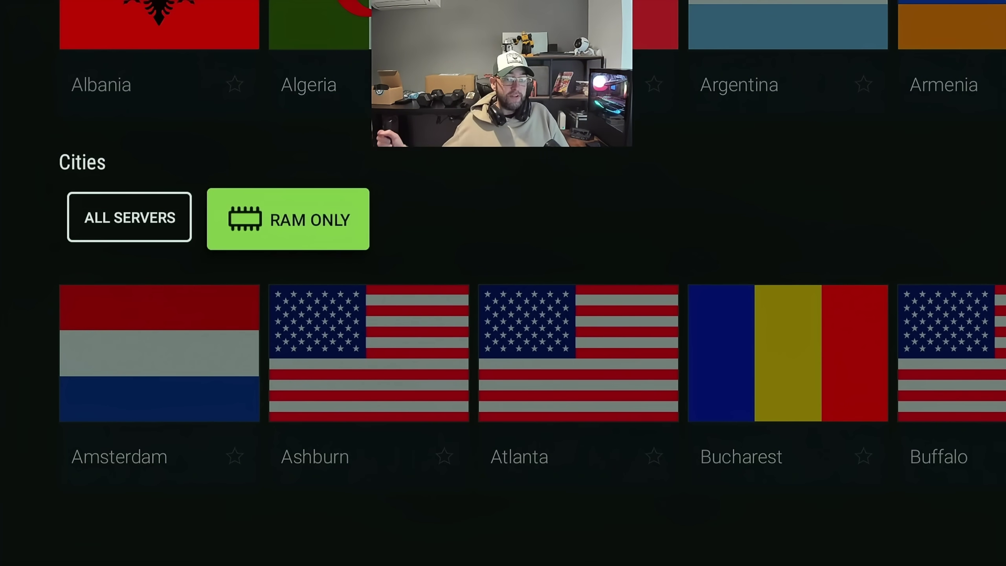
Step: Bring up the connection dialog for the Edinburgh city server
{"action": "key", "text": "Down"}
{"action": "key", "text": "Up"}
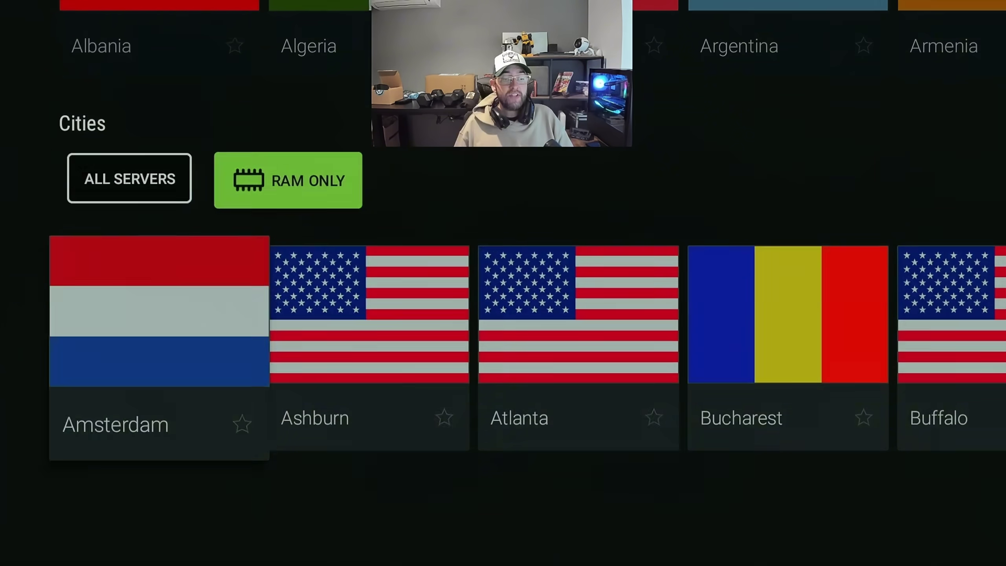
{"action": "key", "text": "Down"}
{"action": "key", "text": "Right"}
{"action": "key", "text": "Right"}
{"action": "key", "text": "Right"}
{"action": "key", "text": "Right"}
{"action": "key", "text": "Right"}
{"action": "key", "text": "Right"}
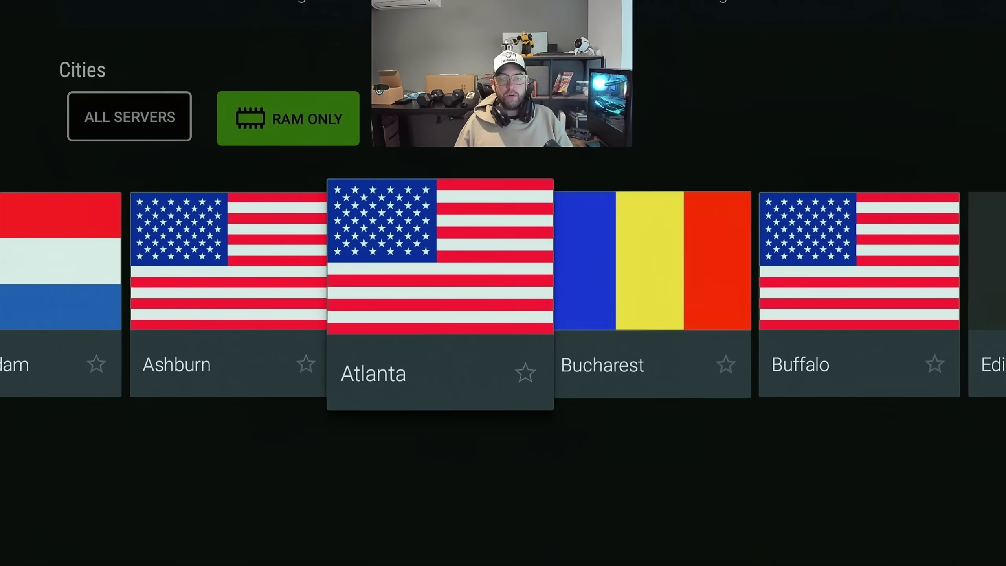
{"action": "key", "text": "Left"}
{"action": "key", "text": "Return"}
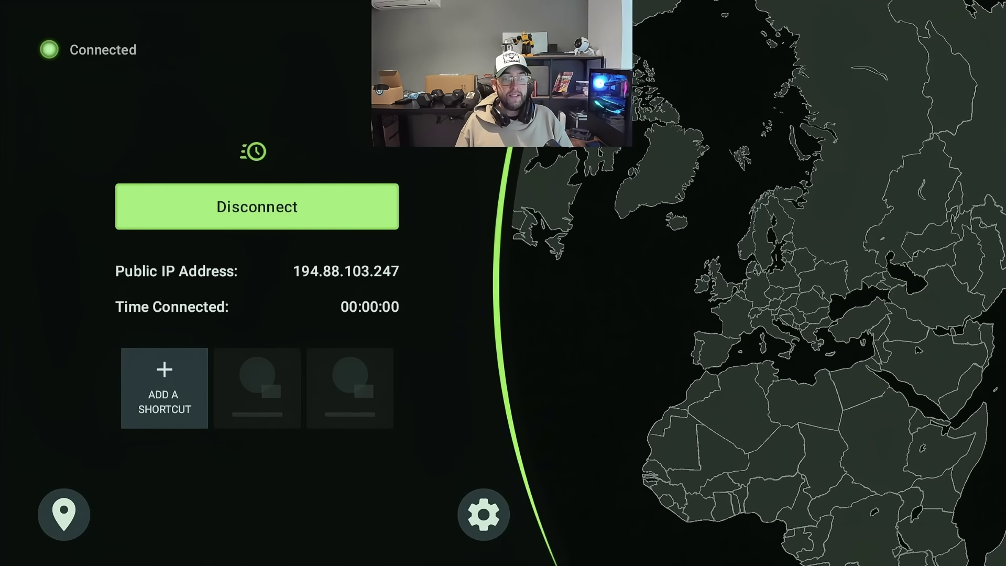
Step: Connect the VPN to Edinburgh, then return to the Fire TV home screen
{"action": "key", "text": "Down"}
{"action": "key", "text": "Up"}
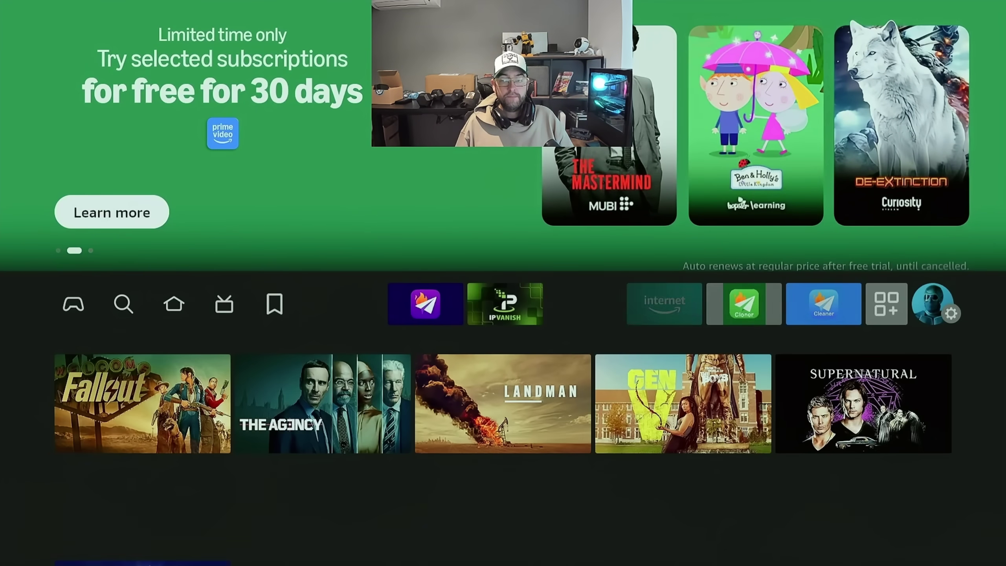
{"action": "key", "text": "Down"}
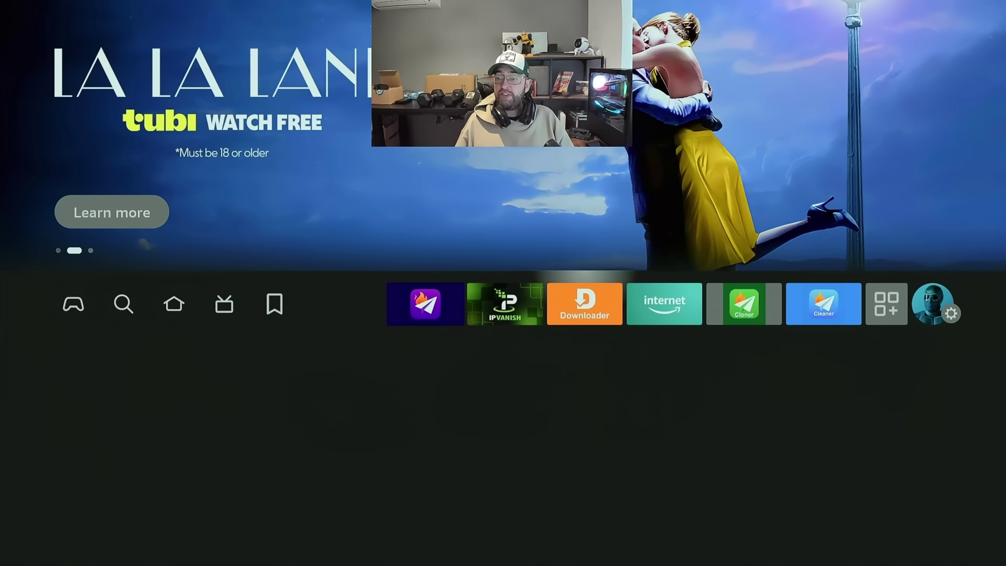
{"action": "key", "text": "Right"}
{"action": "key", "text": "Down"}
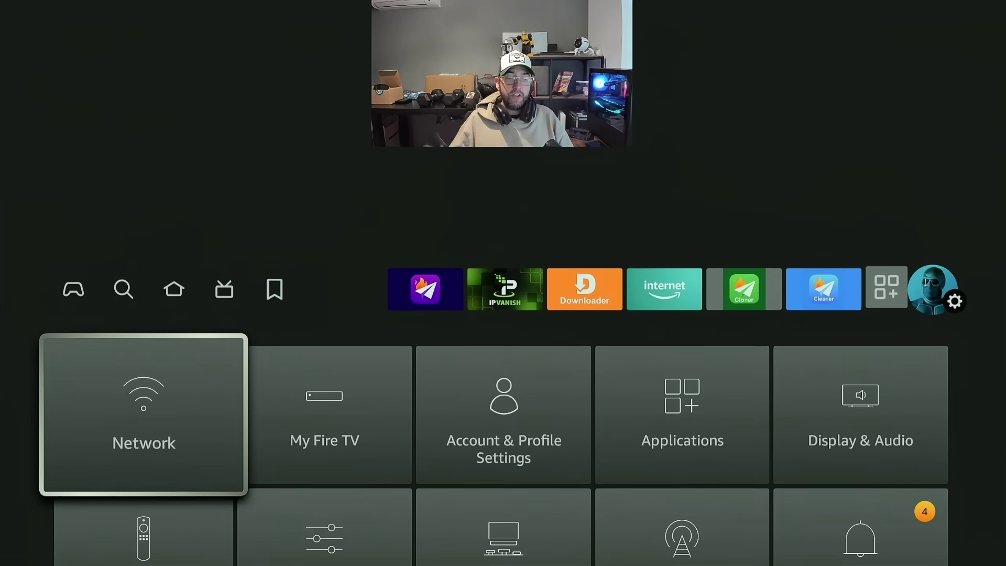
{"action": "key", "text": "Return"}
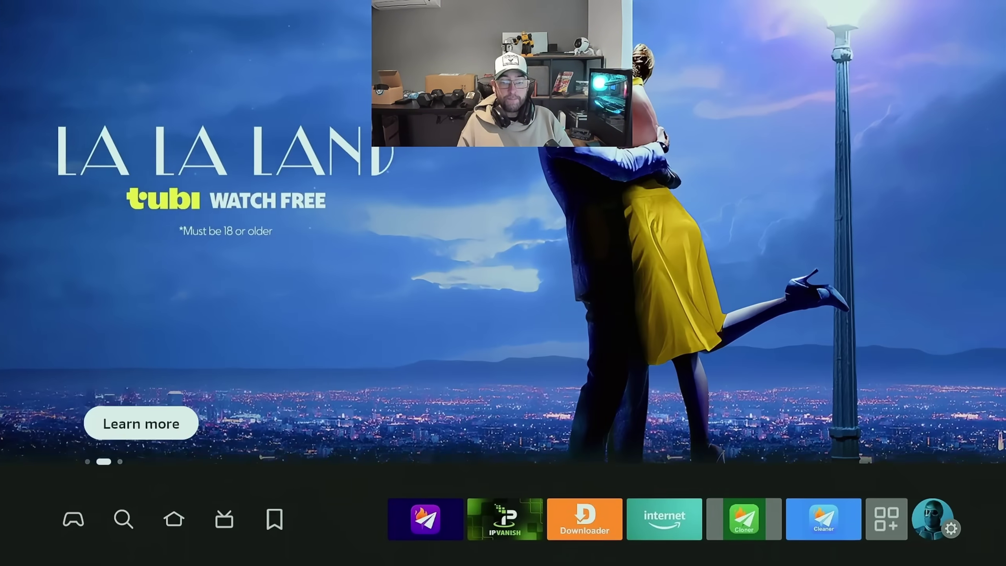
Step: Launch IPVanish and start adding a new shortcut
{"action": "key", "text": "Right"}
{"action": "key", "text": "Right"}
{"action": "key", "text": "Right"}
{"action": "key", "text": "Right"}
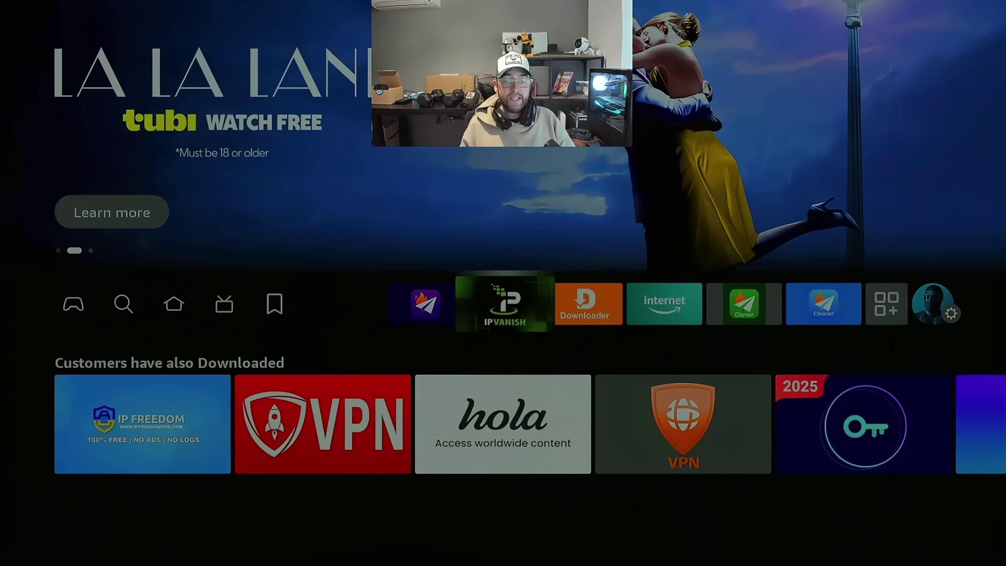
{"action": "key", "text": "Return"}
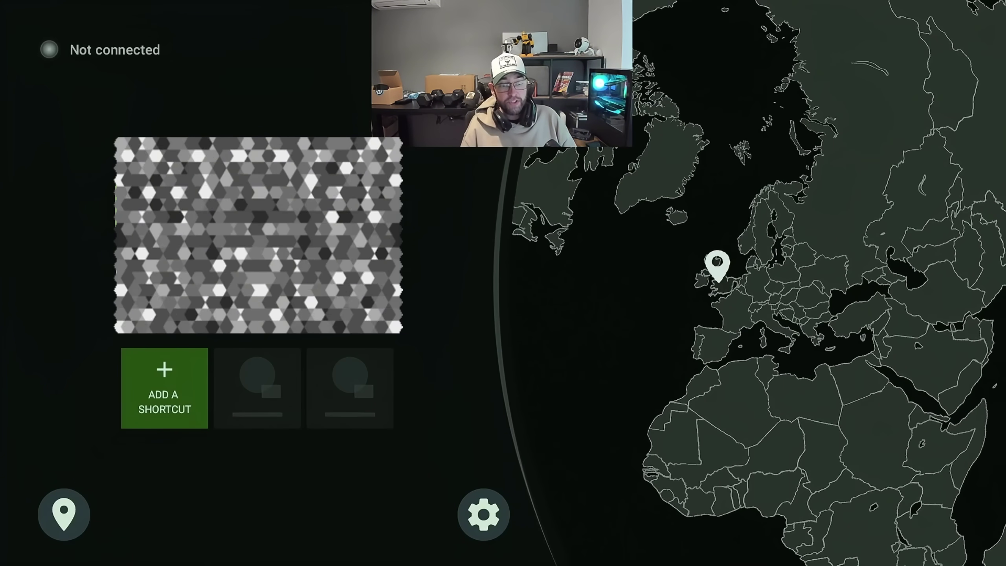
{"action": "key", "text": "Return"}
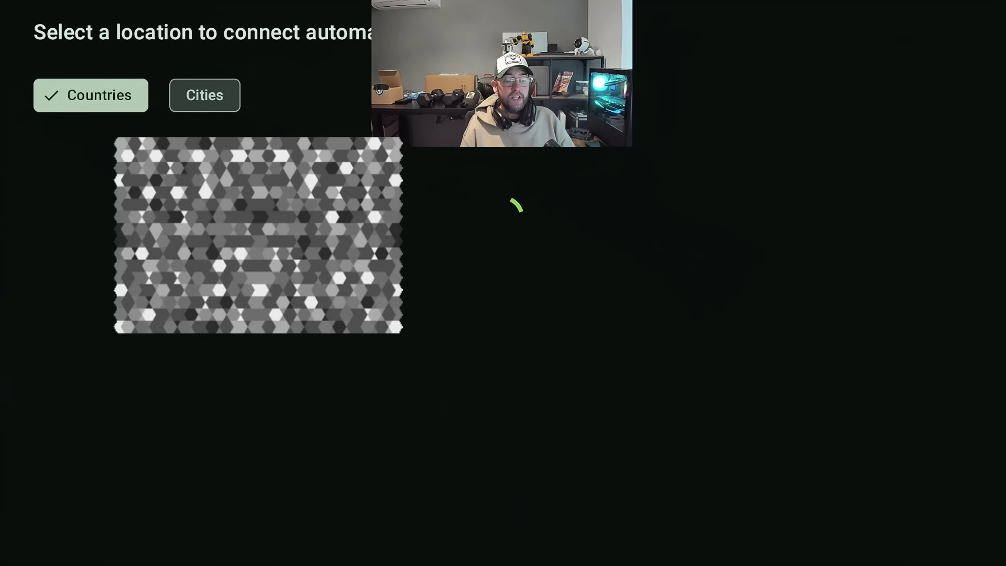
Step: Choose Bermuda as the shortcut location and pick an app from User apps
{"action": "key", "text": "Down"}
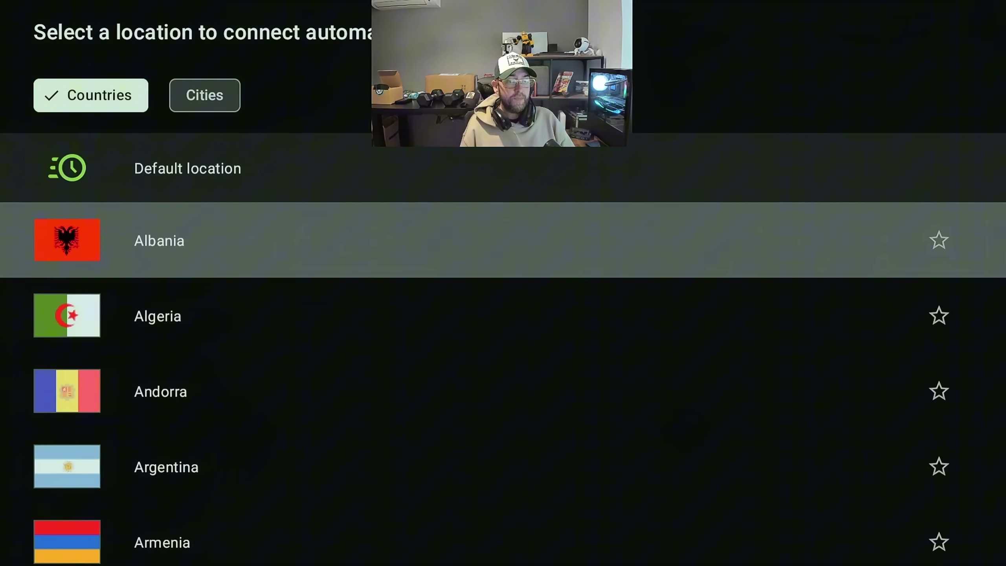
{"action": "key", "text": "Down"}
{"action": "key", "text": "Down"}
{"action": "key", "text": "Down"}
{"action": "key", "text": "Down"}
{"action": "key", "text": "Down"}
{"action": "key", "text": "Down"}
{"action": "key", "text": "Down"}
{"action": "key", "text": "Down"}
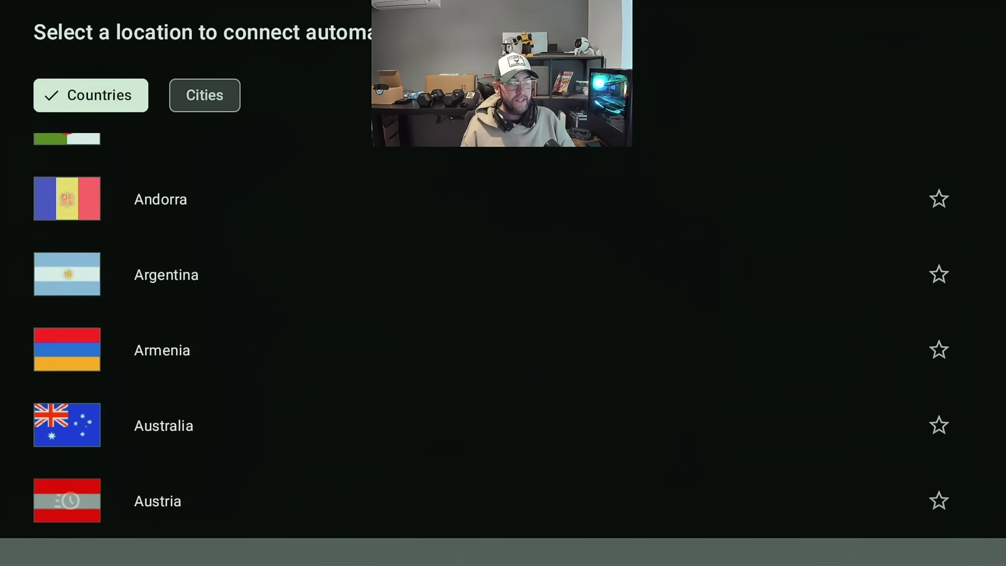
{"action": "key", "text": "Down"}
{"action": "key", "text": "Down"}
{"action": "key", "text": "Down"}
{"action": "key", "text": "Down"}
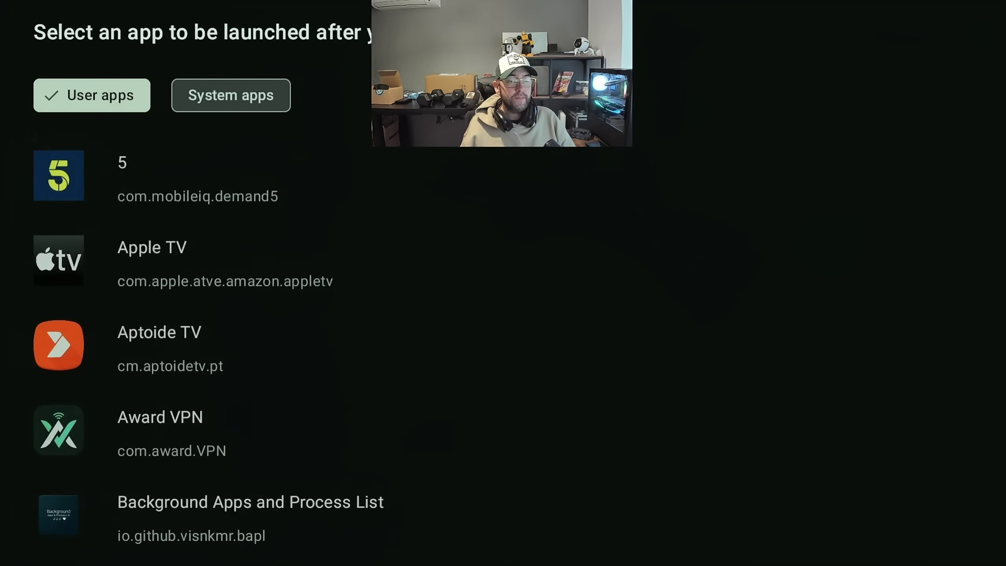
{"action": "key", "text": "Down"}
{"action": "key", "text": "Down"}
{"action": "key", "text": "Down"}
{"action": "key", "text": "Down"}
{"action": "key", "text": "Down"}
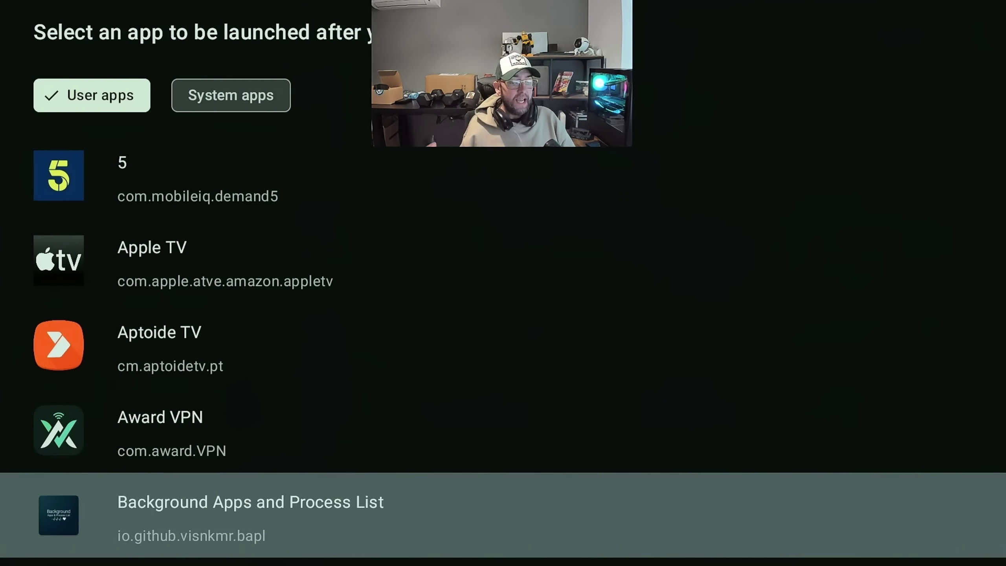
{"action": "key", "text": "Down"}
{"action": "key", "text": "Down"}
{"action": "key", "text": "Down"}
{"action": "key", "text": "Down"}
{"action": "key", "text": "Down"}
{"action": "key", "text": "Down"}
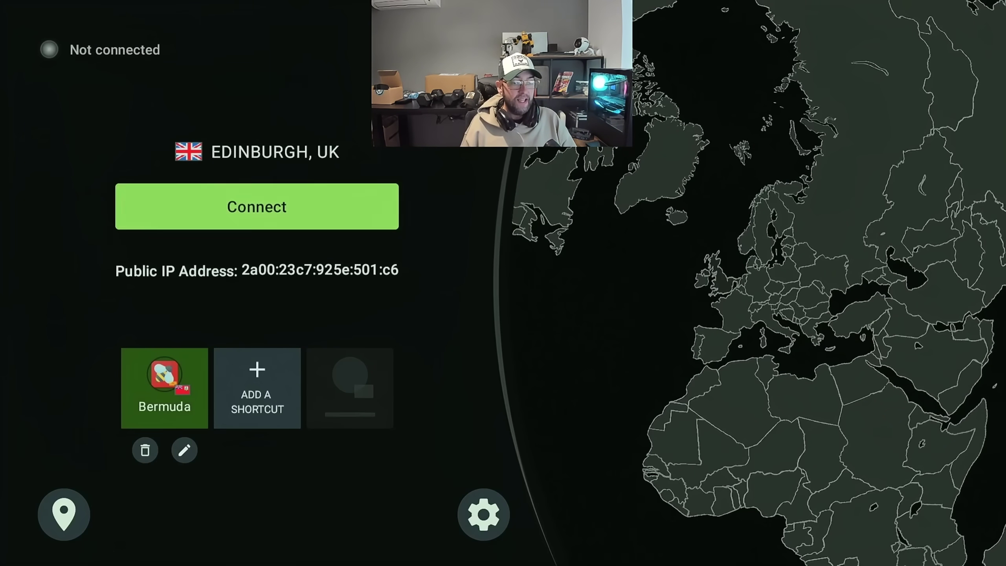
Step: Connect to Bermuda using the new shortcut tile
{"action": "key", "text": "Up"}
{"action": "key", "text": "Down"}
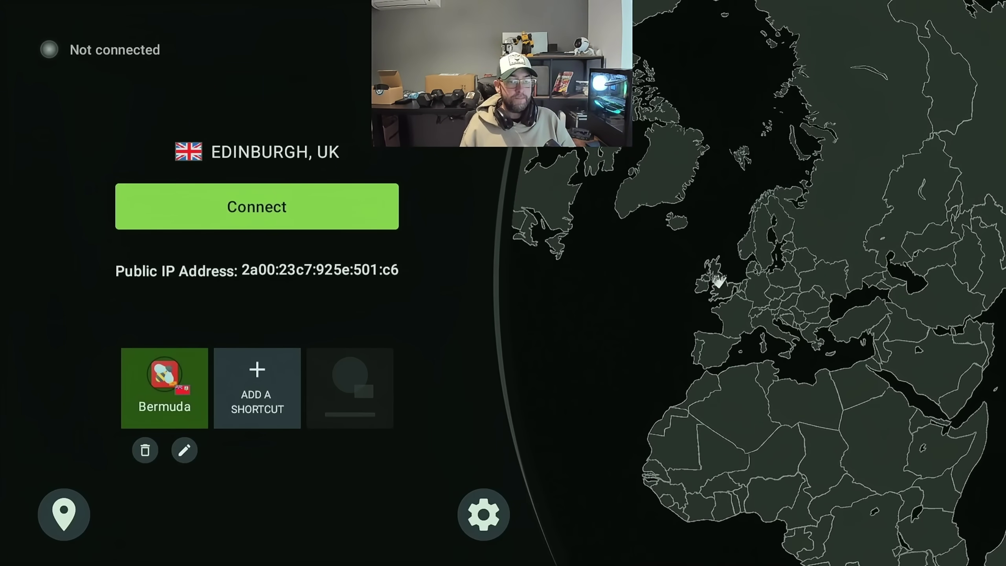
{"action": "key", "text": "Return"}
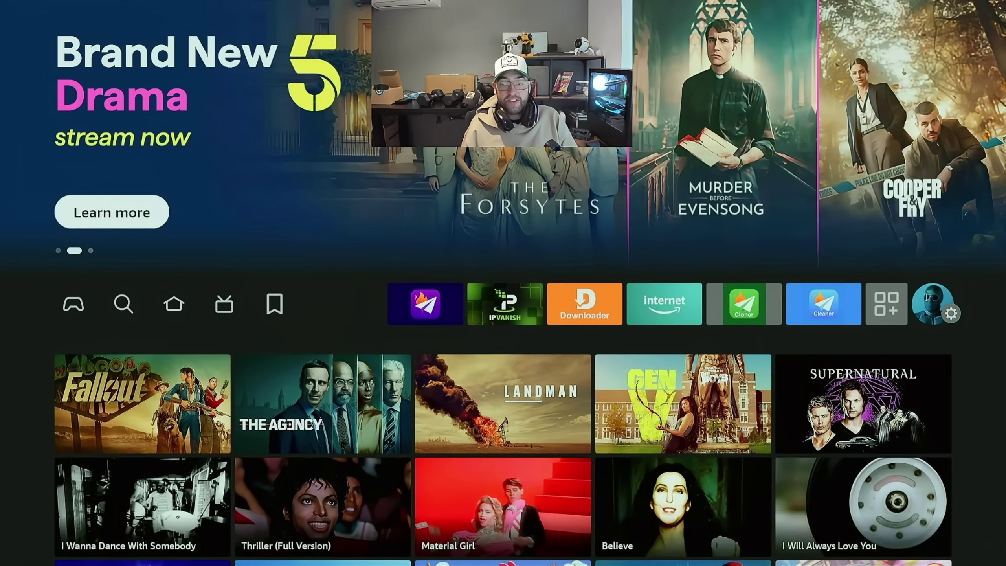
Step: Relaunch IPVanish from the Fire TV home row
{"action": "key", "text": "Down"}
{"action": "key", "text": "Right"}
{"action": "key", "text": "Right"}
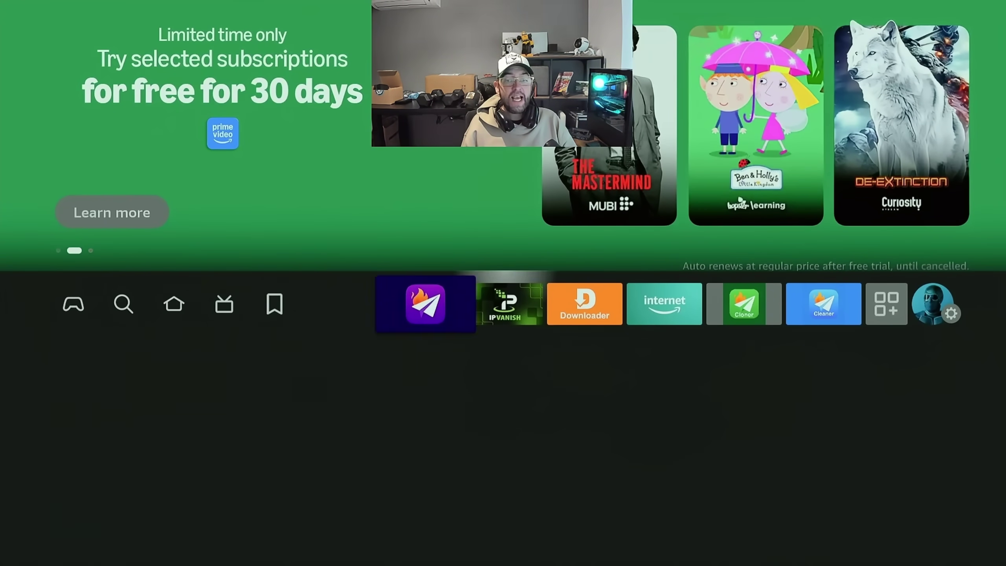
{"action": "key", "text": "Right"}
{"action": "key", "text": "Return"}
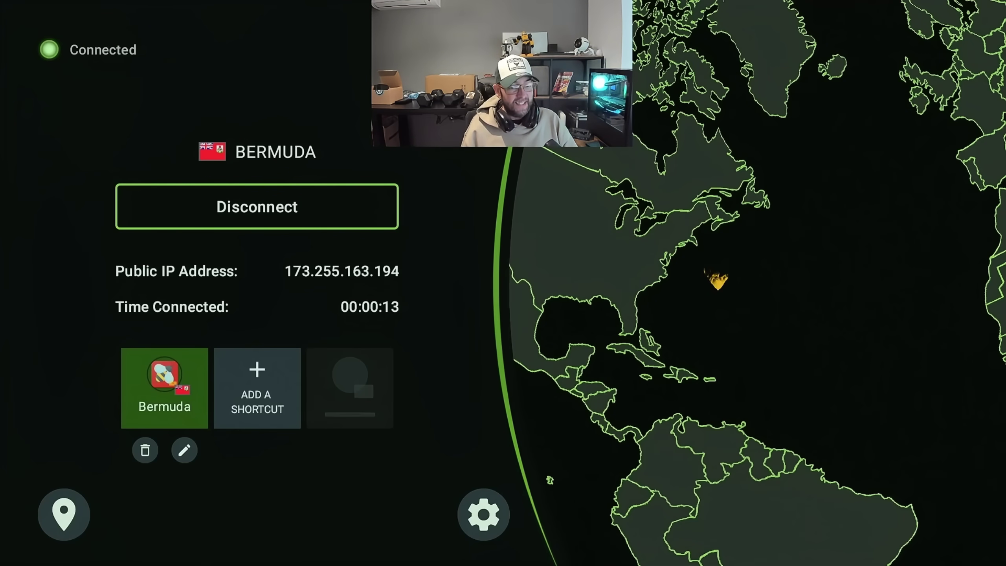
Step: Open the IPVanish Settings panel from the gear icon
{"action": "key", "text": "Down"}
{"action": "key", "text": "Down"}
{"action": "key", "text": "Up"}
{"action": "key", "text": "Right"}
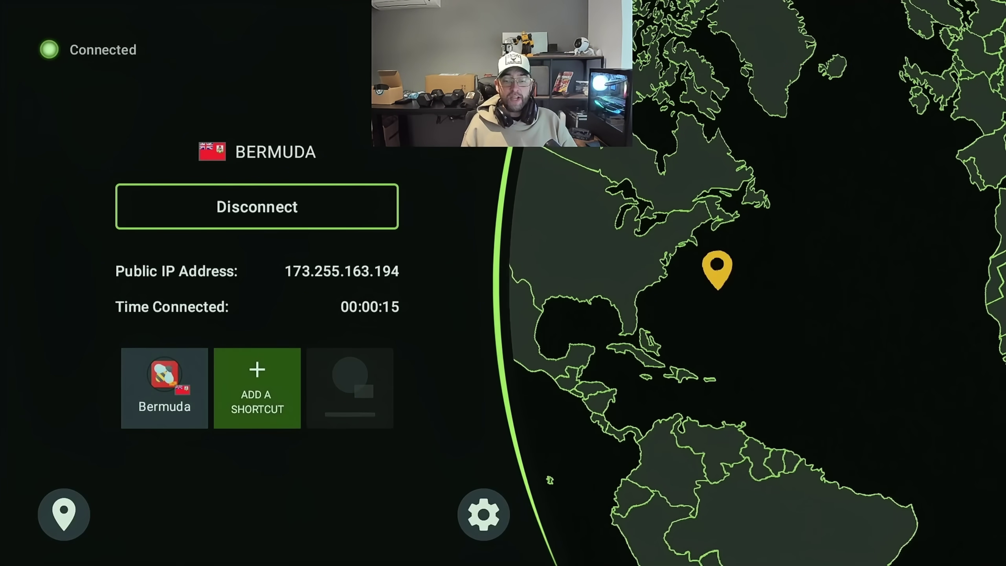
{"action": "key", "text": "Down"}
{"action": "key", "text": "Up"}
{"action": "key", "text": "Right"}
{"action": "key", "text": "Down"}
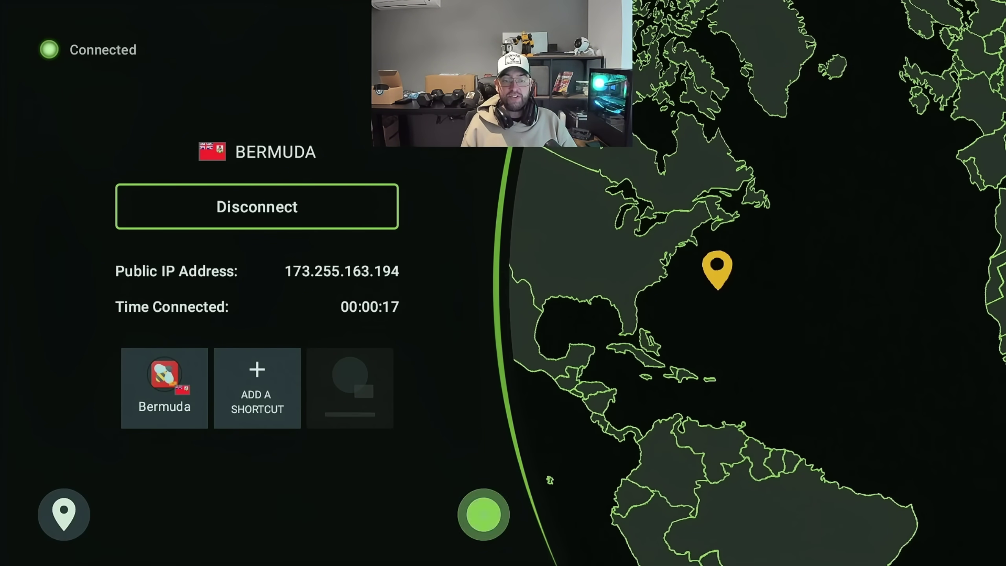
{"action": "key", "text": "Return"}
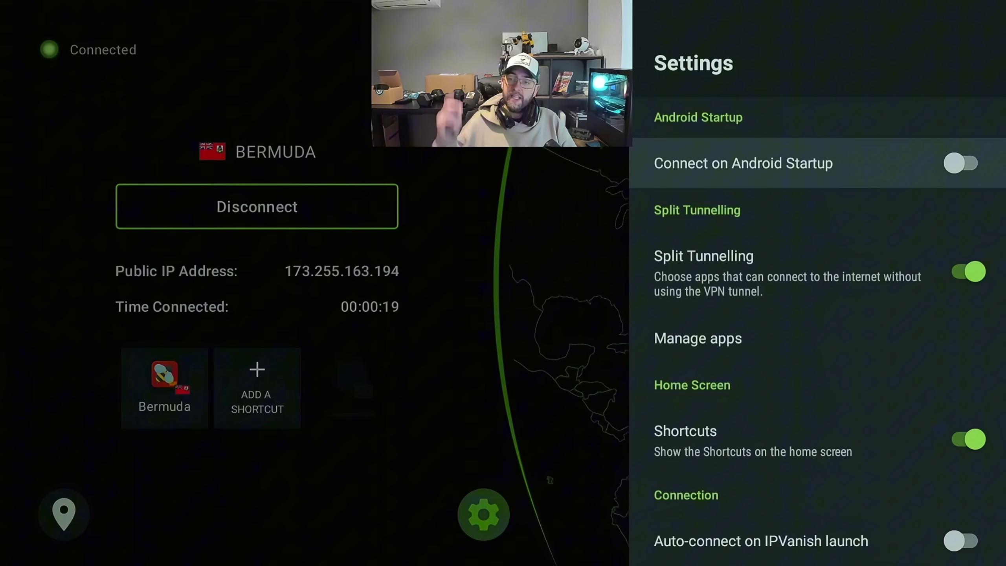
Step: Check that the VPN Protocol stays set to WireGuard and close the choices
{"action": "key", "text": "Down"}
{"action": "key", "text": "Down"}
{"action": "key", "text": "Down"}
{"action": "key", "text": "Down"}
{"action": "key", "text": "Down"}
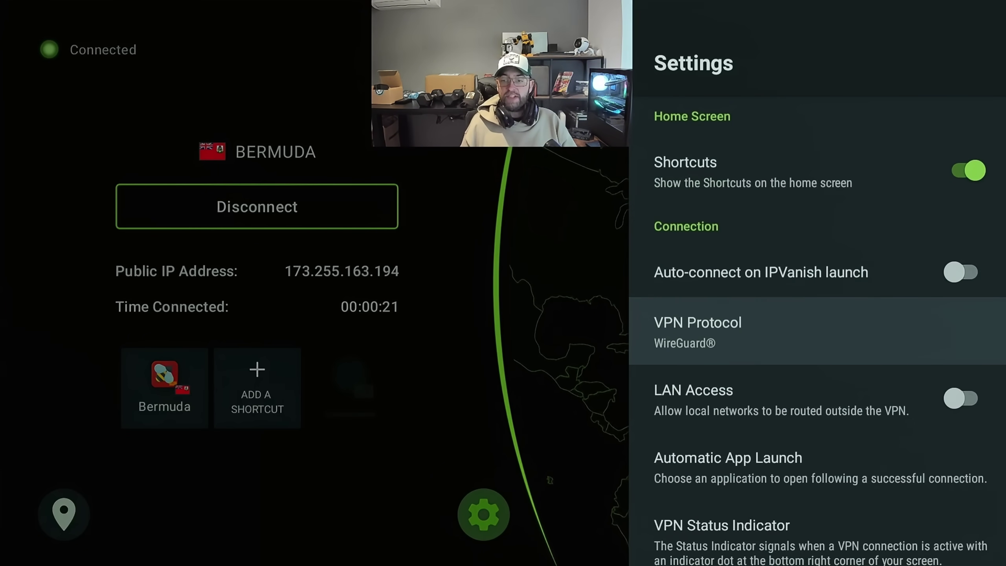
{"action": "key", "text": "Return"}
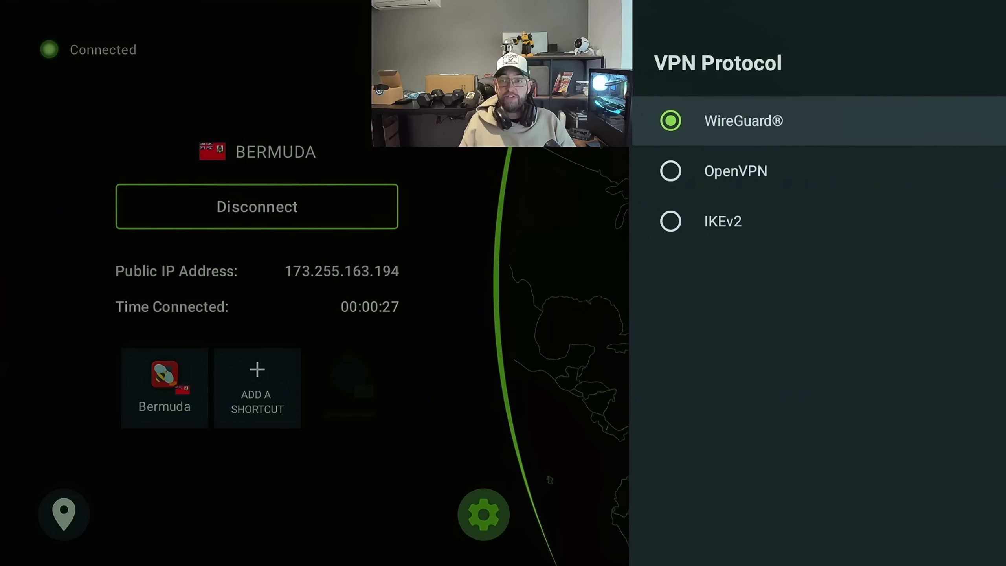
{"action": "key", "text": "Down"}
{"action": "key", "text": "Down"}
{"action": "key", "text": "Up"}
{"action": "key", "text": "Up"}
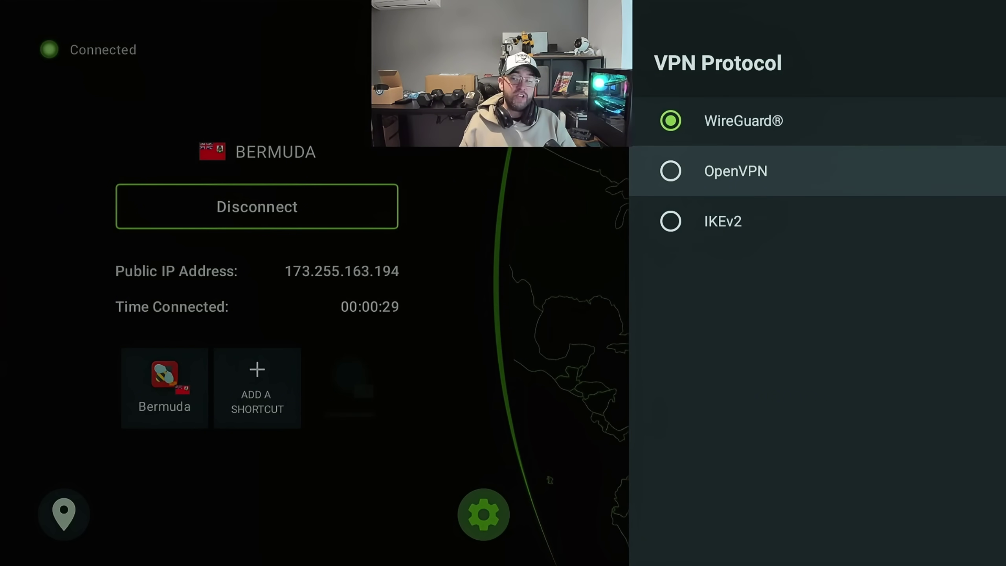
{"action": "key", "text": "Down"}
{"action": "key", "text": "Down"}
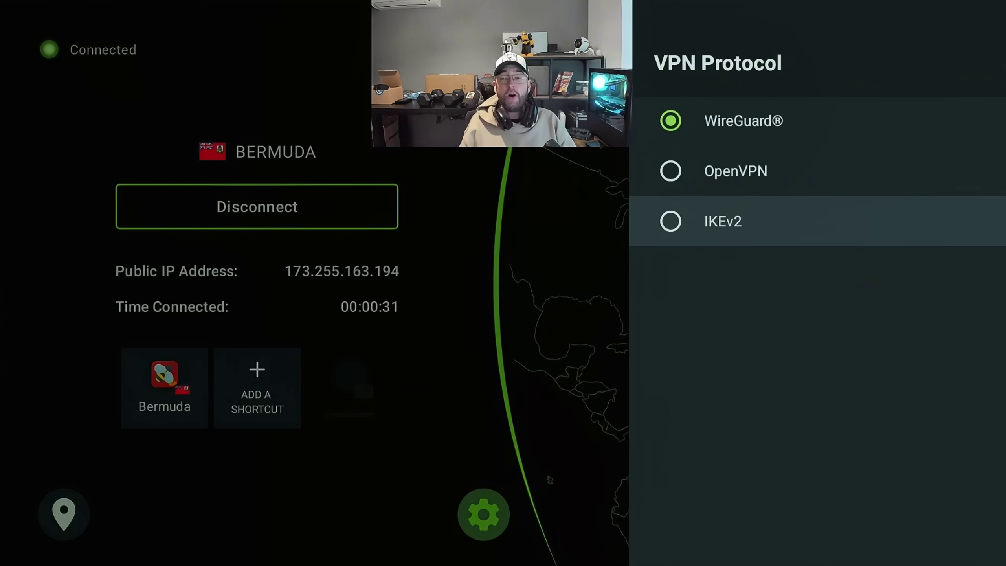
{"action": "key", "text": "Escape"}
Step: Open the Split Tunnelling app list via Manage apps
{"action": "key", "text": "Up"}
{"action": "key", "text": "Up"}
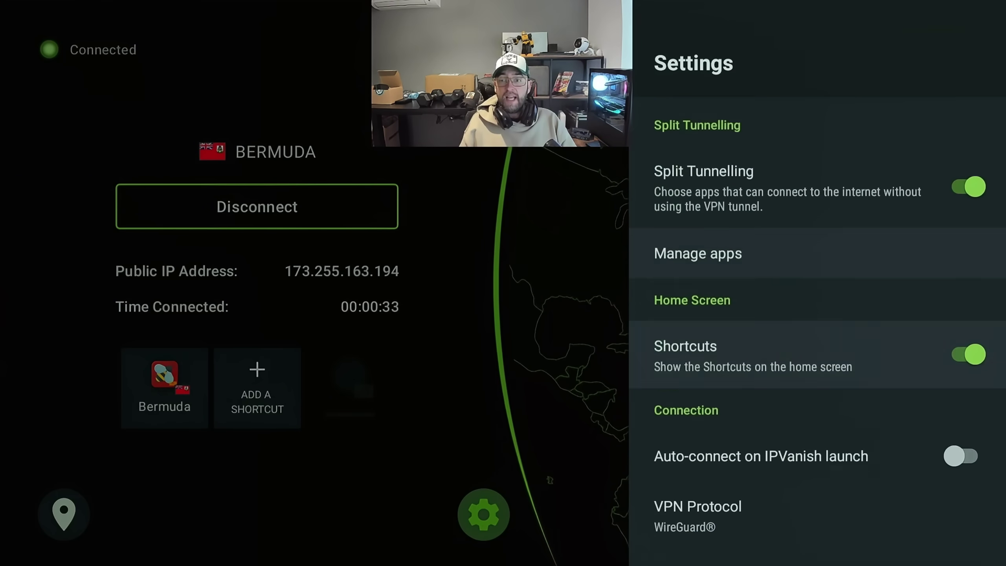
{"action": "key", "text": "Up"}
{"action": "key", "text": "Up"}
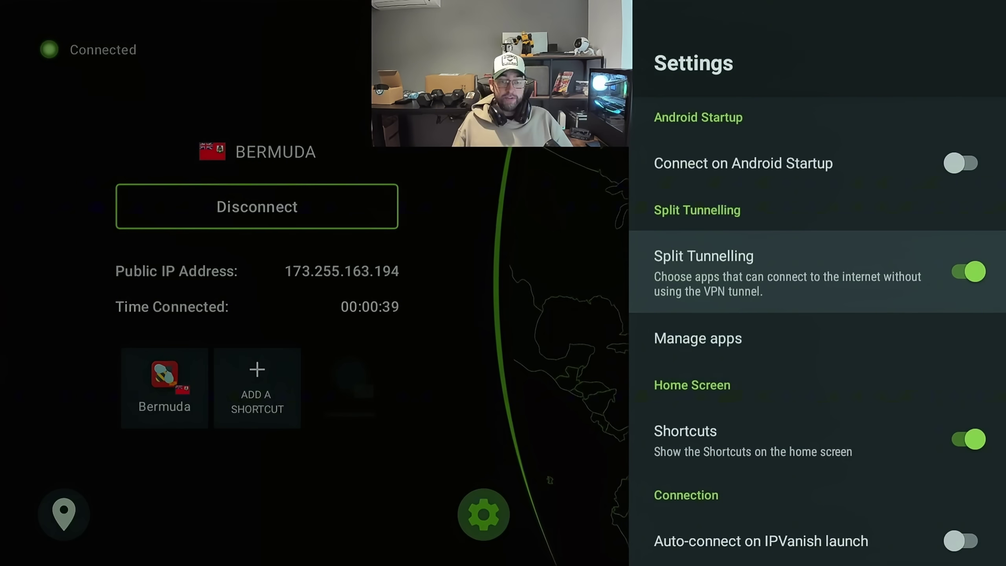
{"action": "key", "text": "Down"}
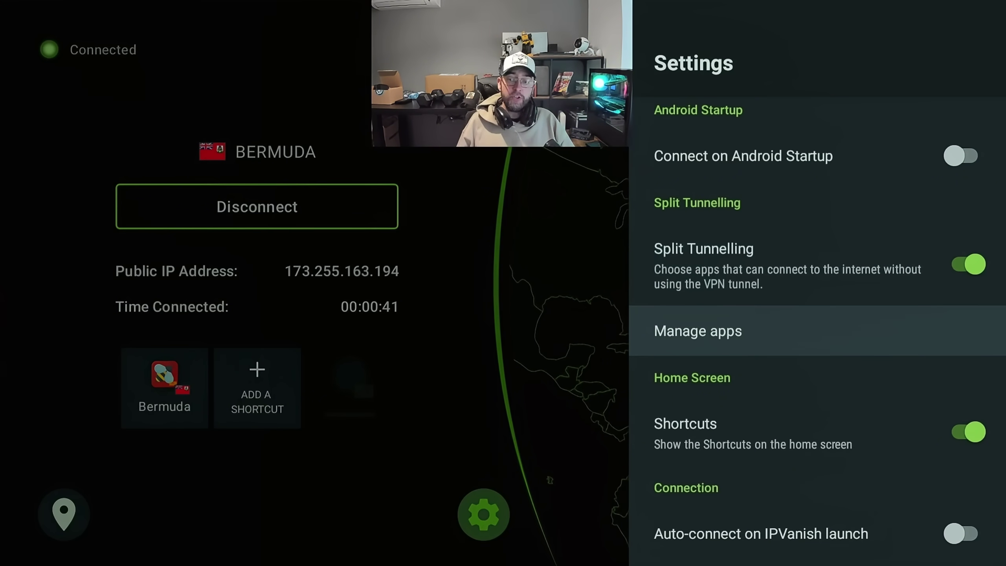
{"action": "key", "text": "Return"}
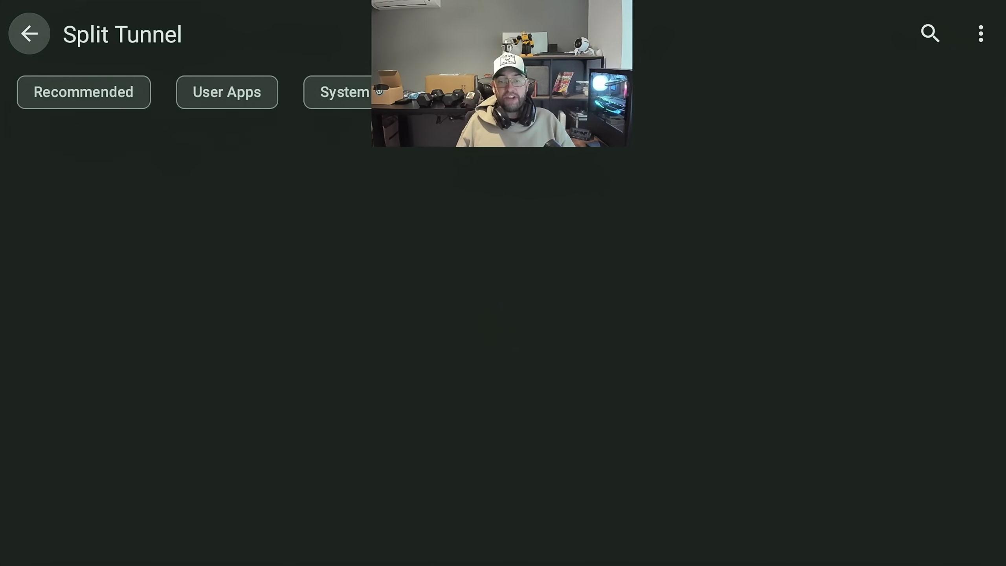
Step: Tick Netflix in the app list so it bypasses the VPN
{"action": "key", "text": "Down"}
{"action": "key", "text": "Down"}
{"action": "key", "text": "Down"}
{"action": "key", "text": "Down"}
{"action": "key", "text": "Down"}
{"action": "key", "text": "Down"}
{"action": "key", "text": "Down"}
{"action": "key", "text": "Down"}
{"action": "key", "text": "Down"}
{"action": "key", "text": "Down"}
{"action": "key", "text": "Down"}
{"action": "key", "text": "Down"}
{"action": "key", "text": "Down"}
{"action": "key", "text": "Down"}
{"action": "key", "text": "Down"}
{"action": "key", "text": "Down"}
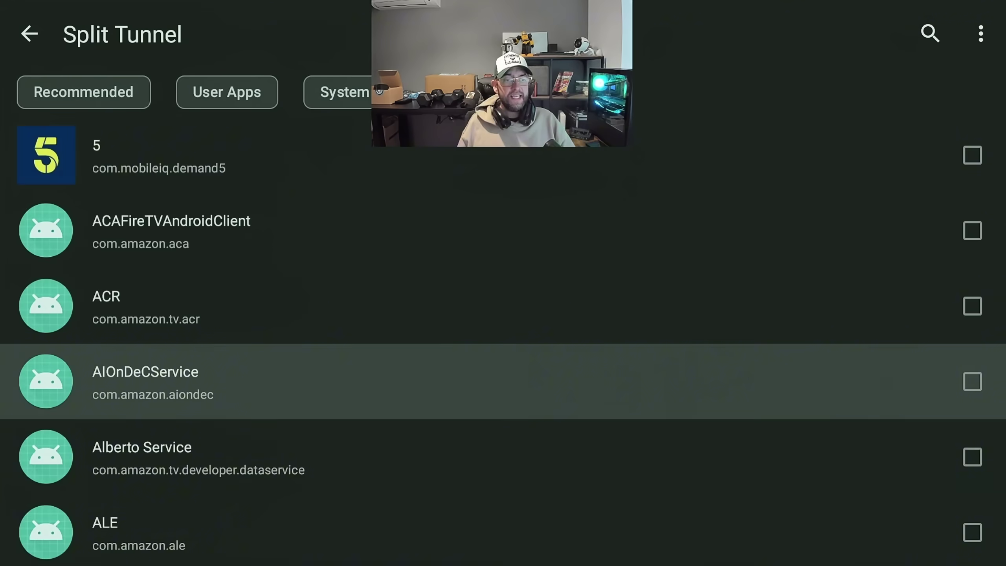
{"action": "key", "text": "Down"}
{"action": "key", "text": "Down"}
{"action": "key", "text": "Down"}
{"action": "key", "text": "Down"}
{"action": "key", "text": "Down"}
{"action": "key", "text": "Down"}
{"action": "key", "text": "Down"}
{"action": "key", "text": "Down"}
{"action": "key", "text": "Down"}
{"action": "key", "text": "Down"}
{"action": "key", "text": "Down"}
{"action": "key", "text": "Down"}
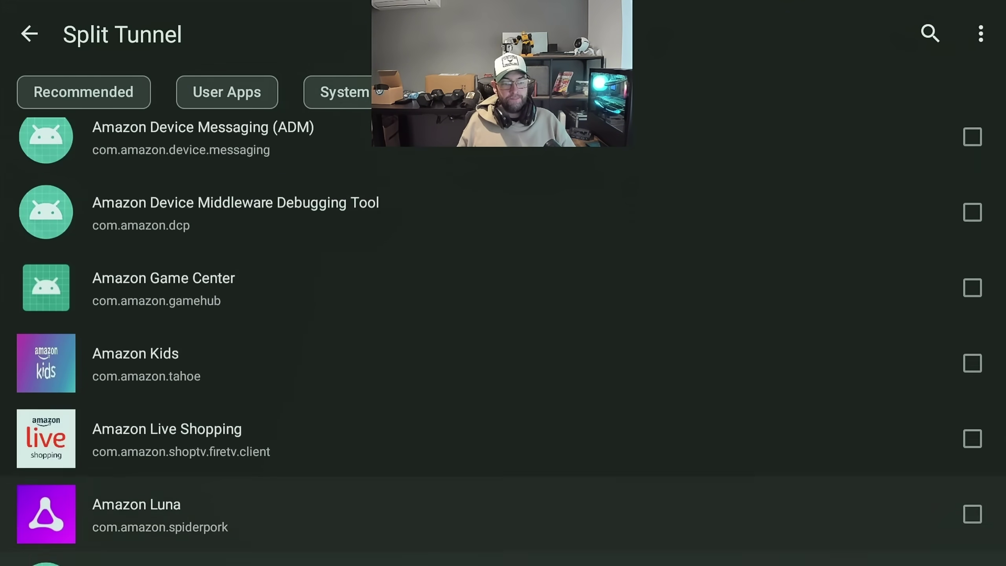
{"action": "key", "text": "Down"}
{"action": "key", "text": "Down"}
{"action": "key", "text": "Down"}
{"action": "key", "text": "Down"}
{"action": "key", "text": "Down"}
{"action": "key", "text": "Down"}
{"action": "key", "text": "Down"}
{"action": "key", "text": "Down"}
{"action": "key", "text": "Down"}
{"action": "key", "text": "Down"}
{"action": "key", "text": "Down"}
{"action": "key", "text": "Down"}
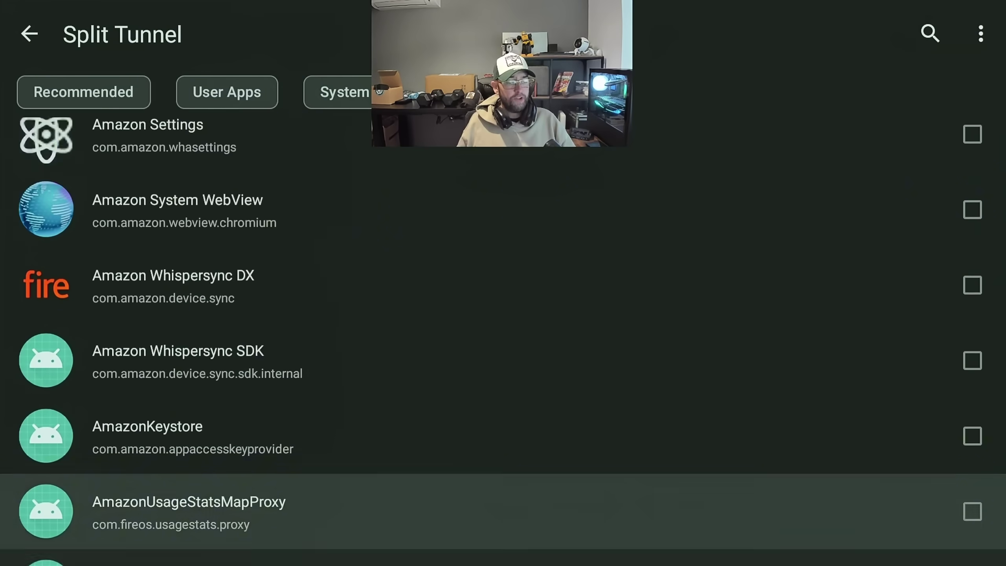
{"action": "key", "text": "Down"}
{"action": "key", "text": "Down"}
{"action": "key", "text": "Down"}
{"action": "key", "text": "Down"}
{"action": "key", "text": "Down"}
{"action": "key", "text": "Down"}
{"action": "key", "text": "Down"}
{"action": "key", "text": "Down"}
{"action": "key", "text": "Down"}
{"action": "key", "text": "Down"}
{"action": "key", "text": "Down"}
{"action": "key", "text": "Down"}
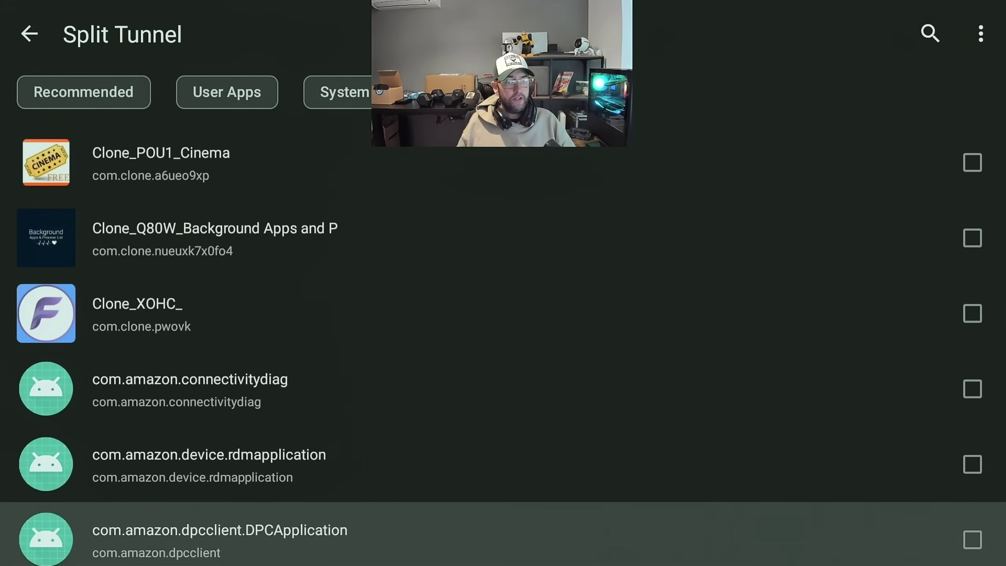
{"action": "key", "text": "Down"}
{"action": "key", "text": "Down"}
{"action": "key", "text": "Down"}
{"action": "key", "text": "Down"}
{"action": "key", "text": "Down"}
{"action": "key", "text": "Down"}
{"action": "key", "text": "Down"}
{"action": "key", "text": "Down"}
{"action": "key", "text": "Down"}
{"action": "key", "text": "Down"}
{"action": "key", "text": "Down"}
{"action": "key", "text": "Down"}
{"action": "key", "text": "Down"}
{"action": "key", "text": "Down"}
{"action": "key", "text": "Down"}
{"action": "key", "text": "Down"}
{"action": "key", "text": "Down"}
{"action": "key", "text": "Down"}
{"action": "key", "text": "Down"}
{"action": "key", "text": "Down"}
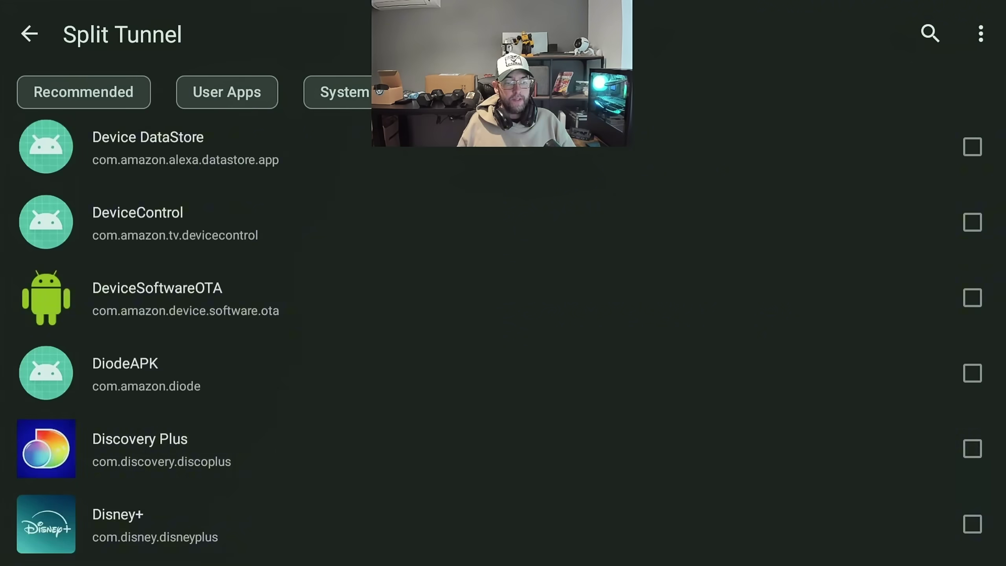
{"action": "key", "text": "Down"}
{"action": "key", "text": "Down"}
{"action": "key", "text": "Down"}
{"action": "key", "text": "Down"}
{"action": "key", "text": "Down"}
{"action": "key", "text": "Down"}
{"action": "key", "text": "Down"}
{"action": "key", "text": "Down"}
{"action": "key", "text": "Down"}
{"action": "key", "text": "Down"}
{"action": "key", "text": "Down"}
{"action": "key", "text": "Down"}
{"action": "key", "text": "Down"}
{"action": "key", "text": "Down"}
{"action": "key", "text": "Down"}
{"action": "key", "text": "Down"}
{"action": "key", "text": "Down"}
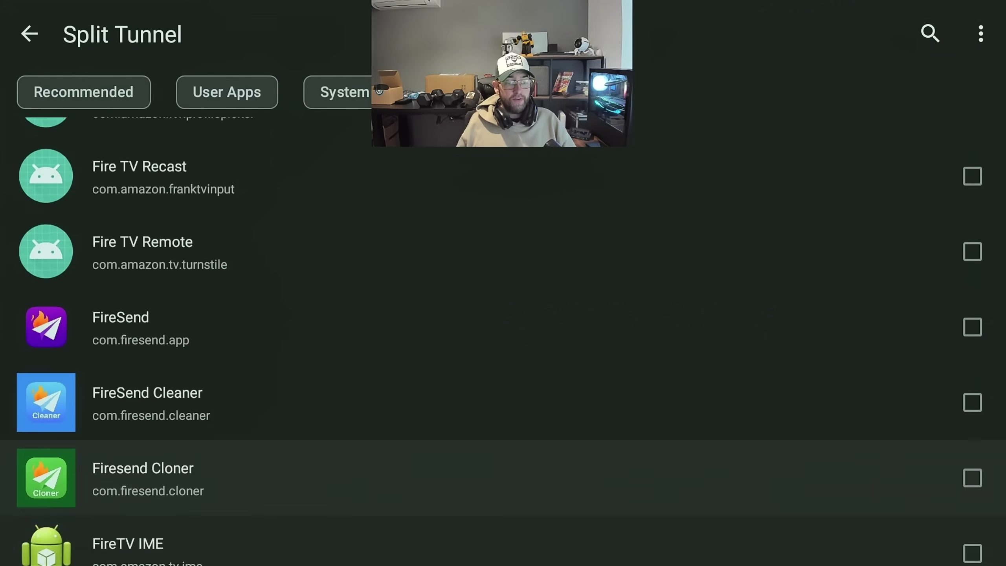
{"action": "key", "text": "Down"}
{"action": "key", "text": "Down"}
{"action": "key", "text": "Down"}
{"action": "key", "text": "Down"}
{"action": "key", "text": "Down"}
{"action": "key", "text": "Down"}
{"action": "key", "text": "Down"}
{"action": "key", "text": "Down"}
{"action": "key", "text": "Down"}
{"action": "key", "text": "Down"}
{"action": "key", "text": "Down"}
{"action": "key", "text": "Down"}
{"action": "key", "text": "Down"}
{"action": "key", "text": "Down"}
{"action": "key", "text": "Down"}
{"action": "key", "text": "Down"}
{"action": "key", "text": "Down"}
{"action": "key", "text": "Down"}
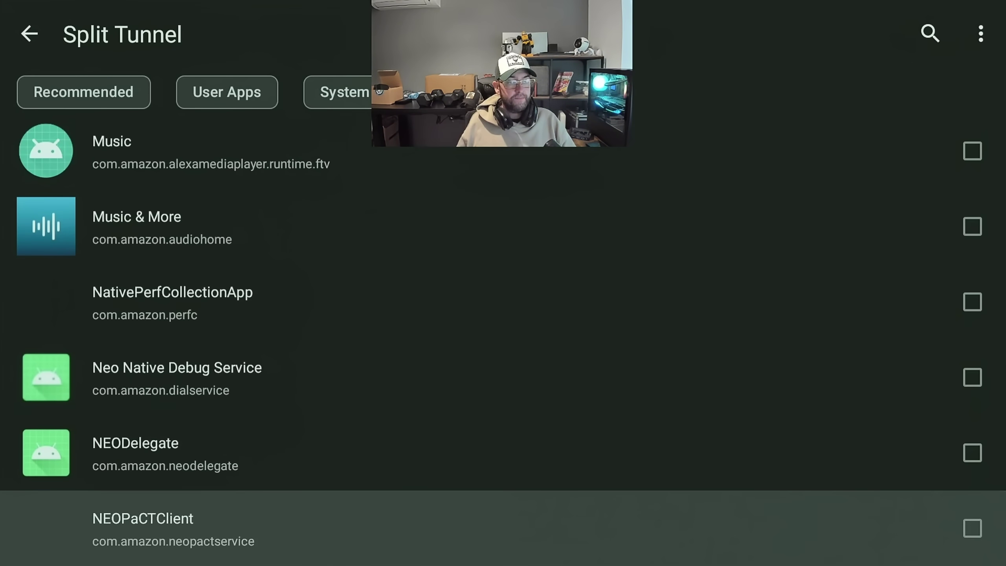
{"action": "key", "text": "Down"}
{"action": "key", "text": "Down"}
{"action": "key", "text": "Up"}
{"action": "key", "text": "Return"}
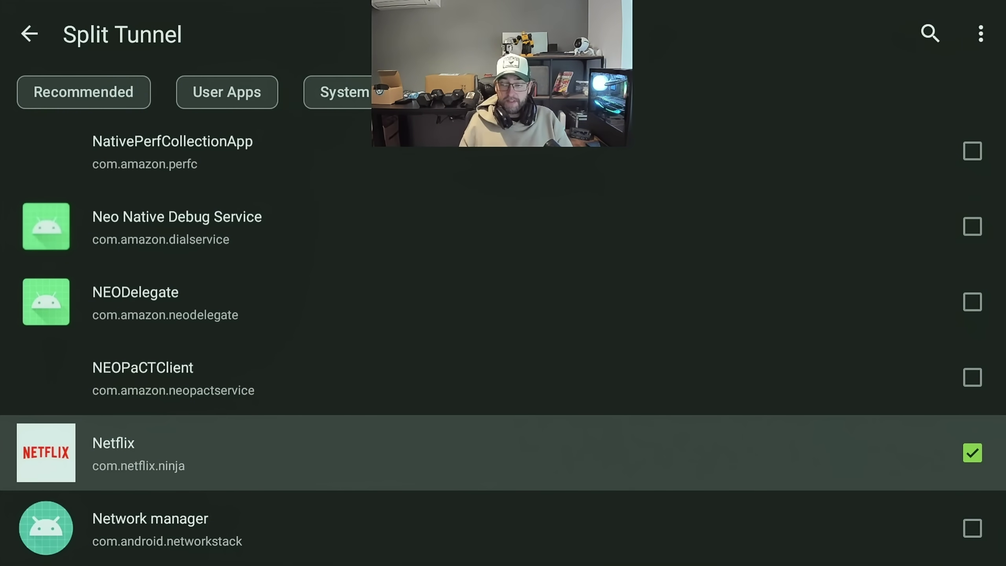
{"action": "key", "text": "Up"}
{"action": "key", "text": "Up"}
{"action": "key", "text": "Up"}
{"action": "key", "text": "Up"}
{"action": "key", "text": "Up"}
{"action": "key", "text": "Up"}
{"action": "key", "text": "Up"}
{"action": "key", "text": "Up"}
{"action": "key", "text": "Up"}
{"action": "key", "text": "Up"}
{"action": "key", "text": "Up"}
{"action": "key", "text": "Up"}
{"action": "key", "text": "Up"}
{"action": "key", "text": "Up"}
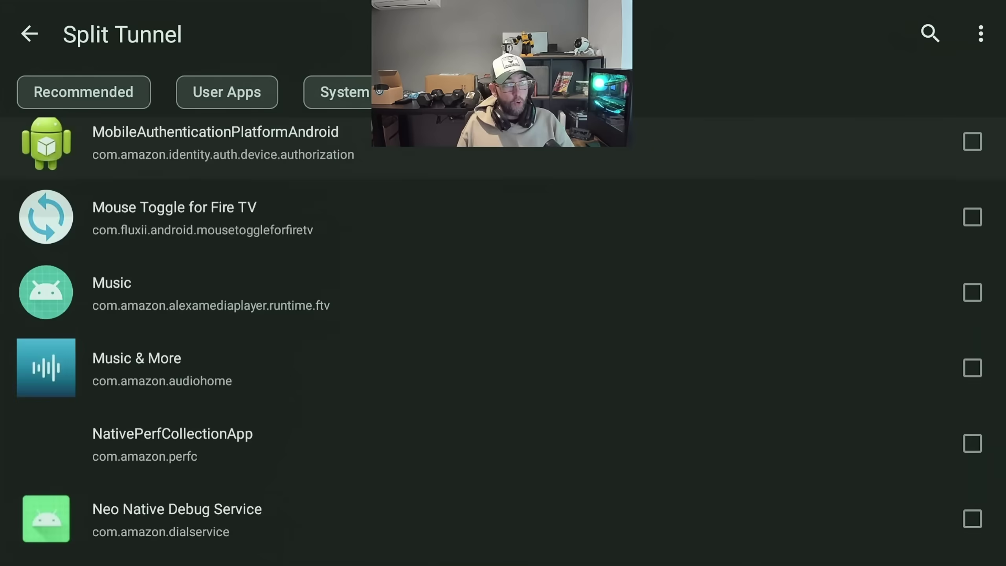
{"action": "key", "text": "Up"}
{"action": "key", "text": "Up"}
{"action": "key", "text": "Up"}
{"action": "key", "text": "Up"}
{"action": "key", "text": "Up"}
{"action": "key", "text": "Up"}
{"action": "key", "text": "Up"}
{"action": "key", "text": "Up"}
{"action": "key", "text": "Up"}
{"action": "key", "text": "Up"}
{"action": "key", "text": "Up"}
{"action": "key", "text": "Up"}
{"action": "key", "text": "Up"}
{"action": "key", "text": "Up"}
{"action": "key", "text": "Up"}
{"action": "key", "text": "Up"}
{"action": "key", "text": "Up"}
{"action": "key", "text": "Up"}
{"action": "key", "text": "Up"}
{"action": "key", "text": "Up"}
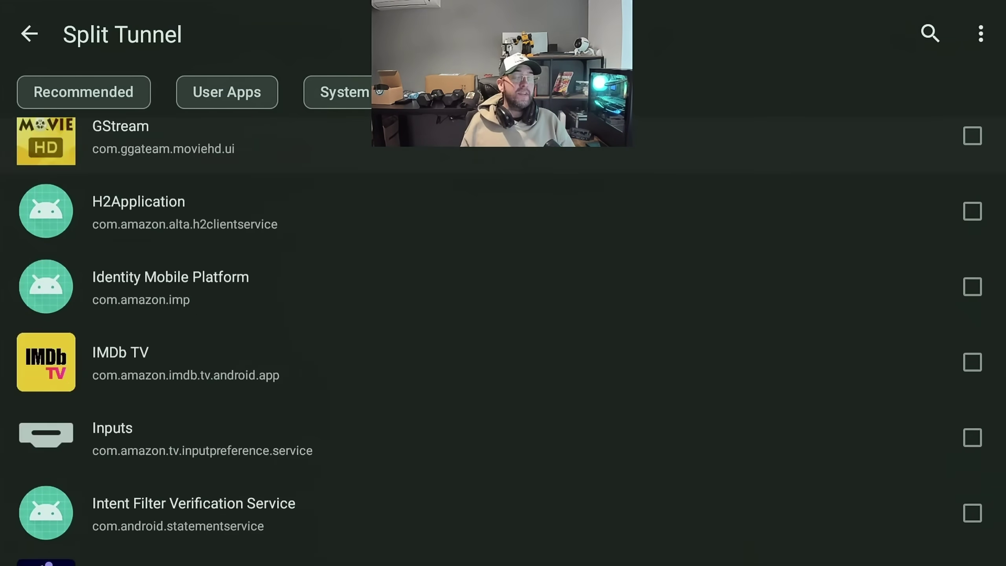
{"action": "key", "text": "Up"}
{"action": "key", "text": "Up"}
{"action": "key", "text": "Up"}
{"action": "key", "text": "Up"}
{"action": "key", "text": "Up"}
{"action": "key", "text": "Up"}
{"action": "key", "text": "Up"}
{"action": "key", "text": "Up"}
{"action": "key", "text": "Up"}
{"action": "key", "text": "Up"}
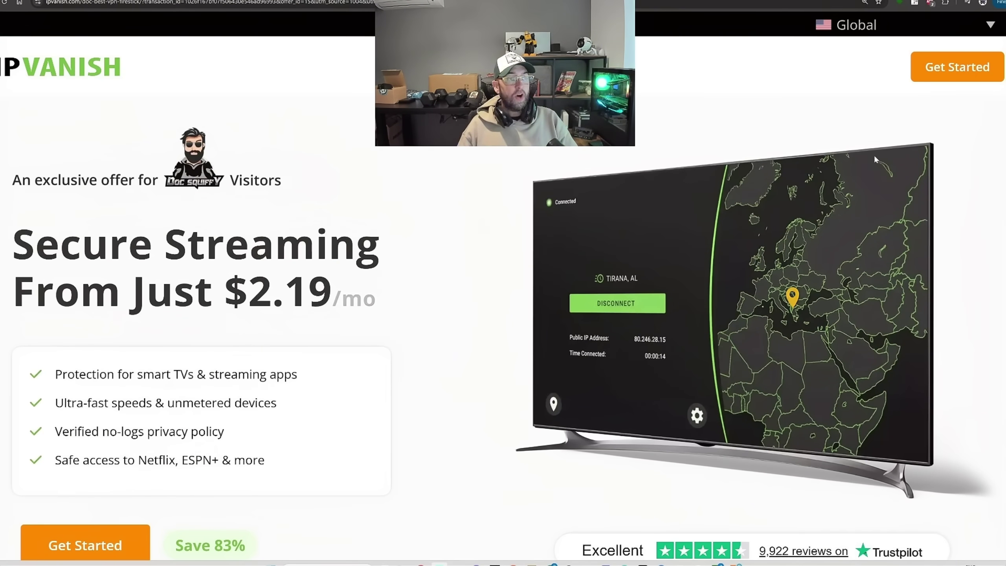
Step: Switch the site region from Global to United Kingdom, showing £1.58/mo pricing
{"action": "left_click", "coordinate": [867, 29]}
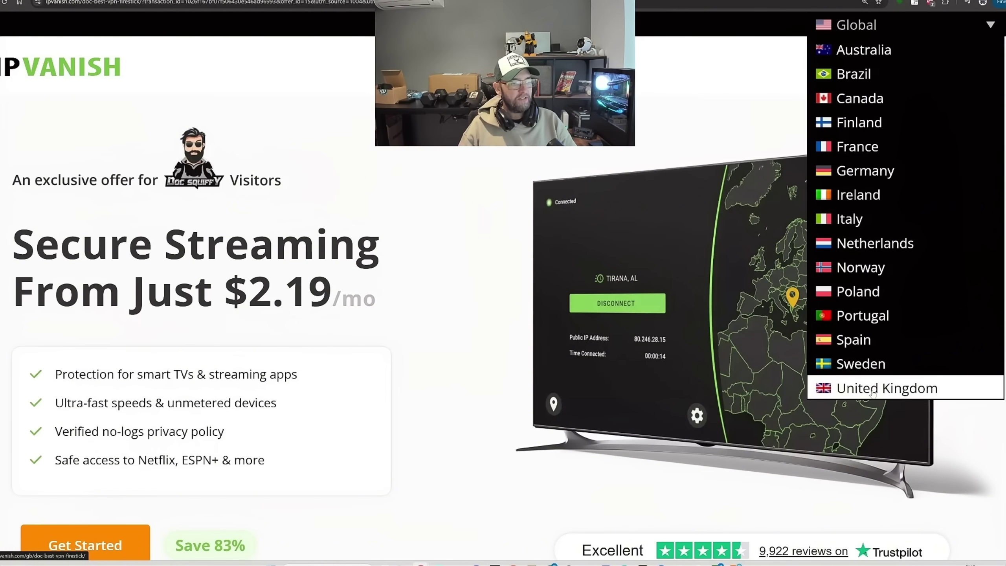
{"action": "left_click", "coordinate": [840, 387]}
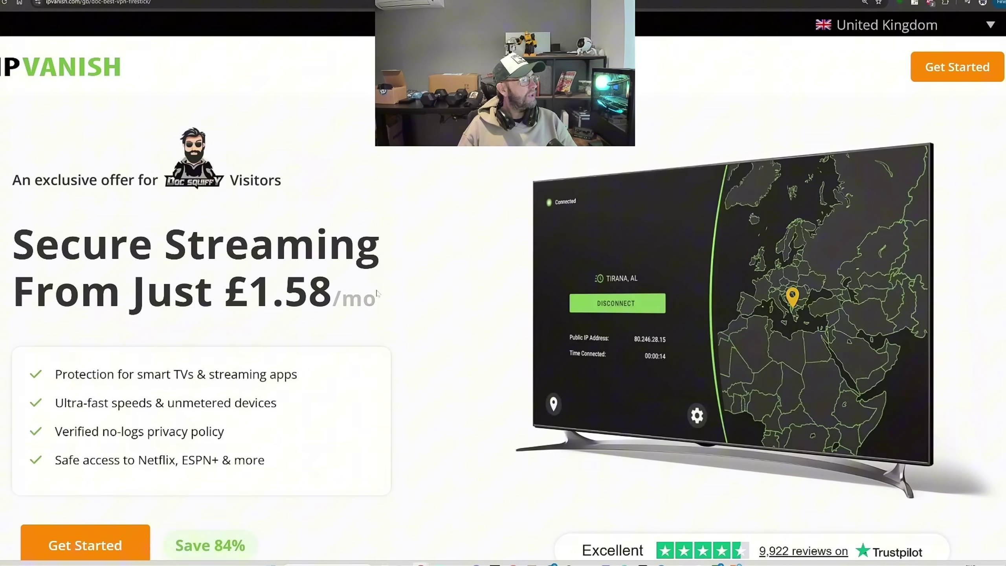